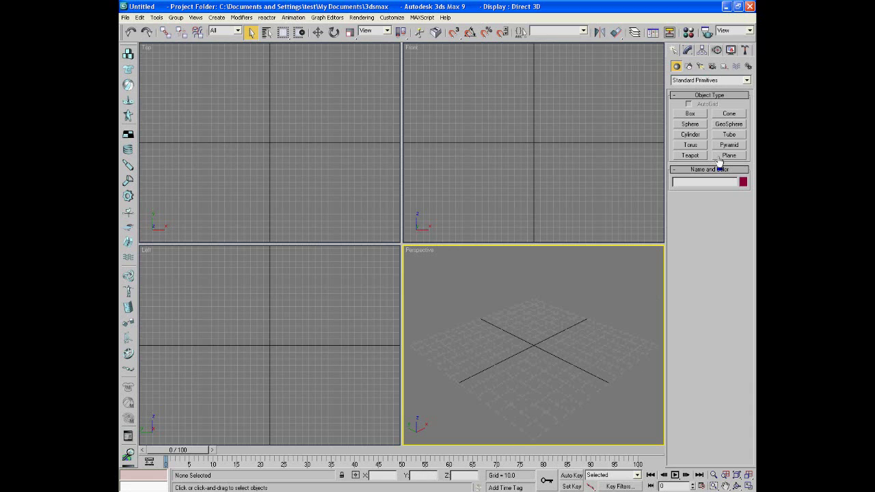
Step: Create a ground plane about 142 by 142 units centered on the origin in the perspective view
click(724, 156)
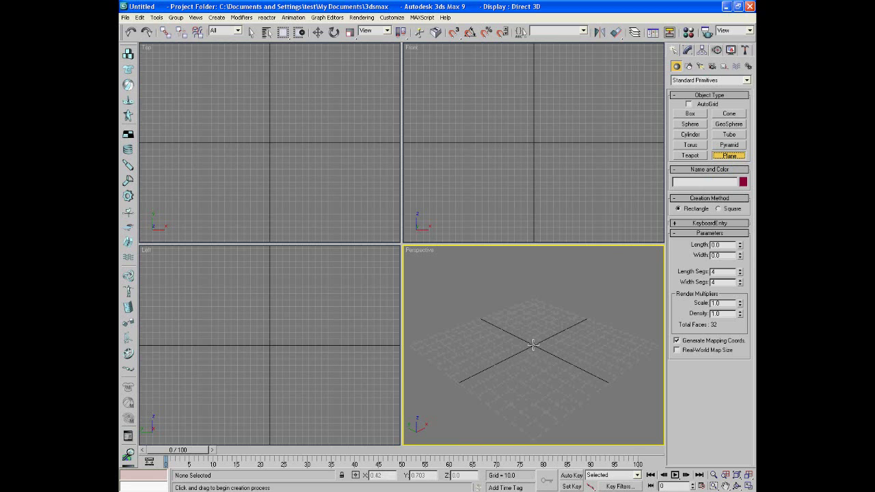
drag(533, 344, 568, 412)
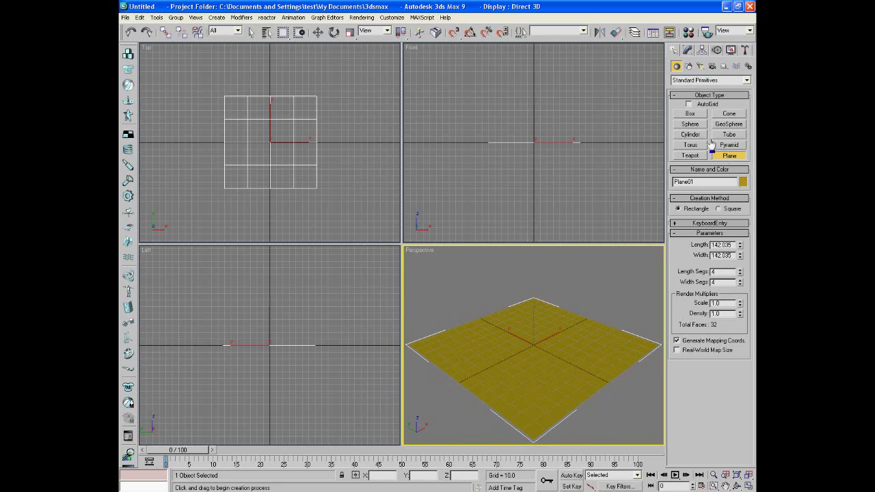
Step: With grid snapping on, create a box 30 long, 30 wide and 60 high near the plane's center
click(691, 115)
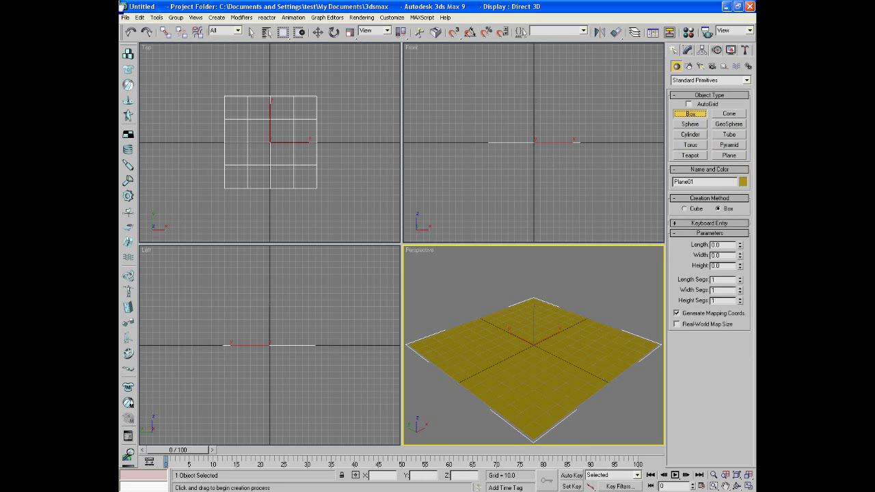
click(454, 32)
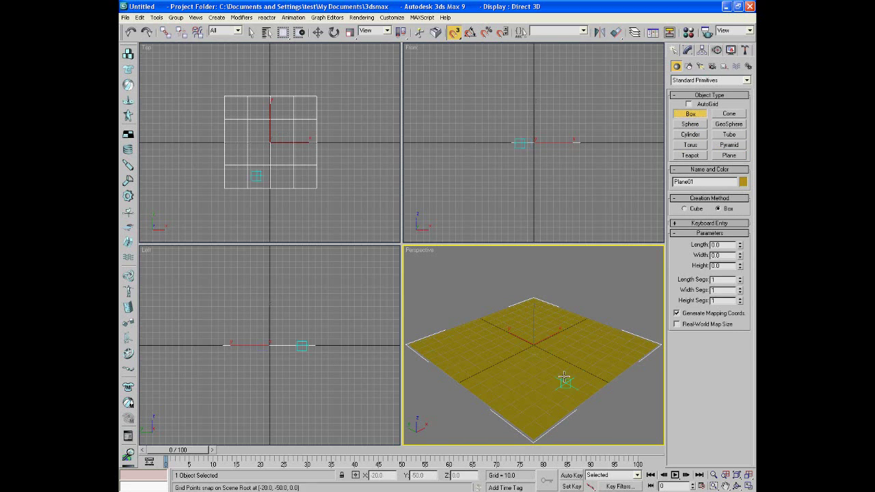
mouse_move(533, 336)
mouse_down()
mouse_move(534, 365)
mouse_move(531, 352)
mouse_up()
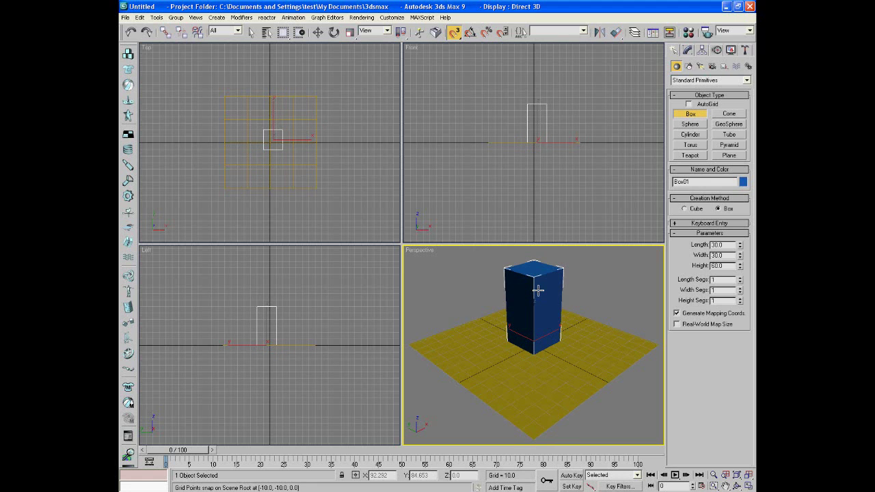
click(538, 290)
Step: Move the box along both horizontal axes with snapping off so it is centered on the origin, and deselect it
click(317, 32)
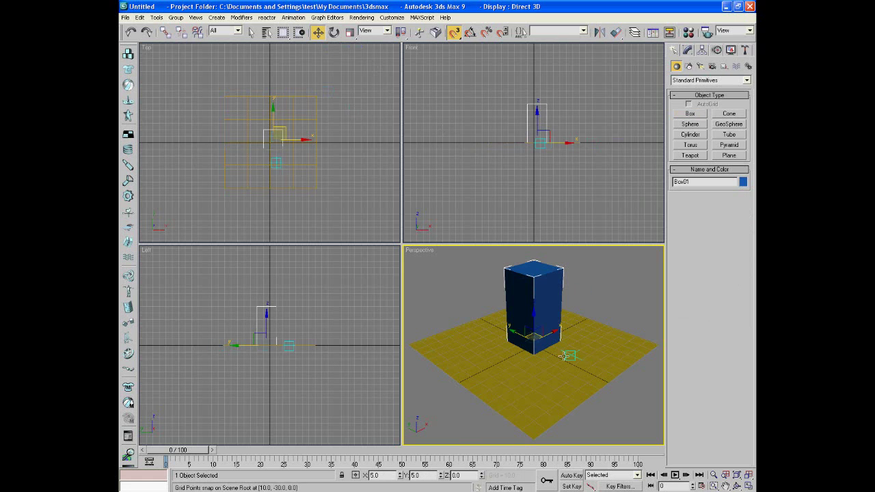
click(260, 326)
drag(293, 346, 291, 346)
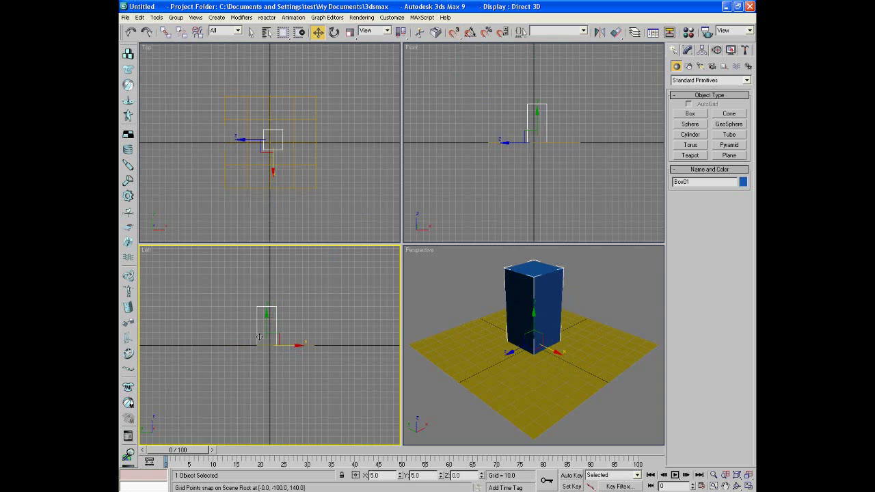
drag(297, 345, 300, 345)
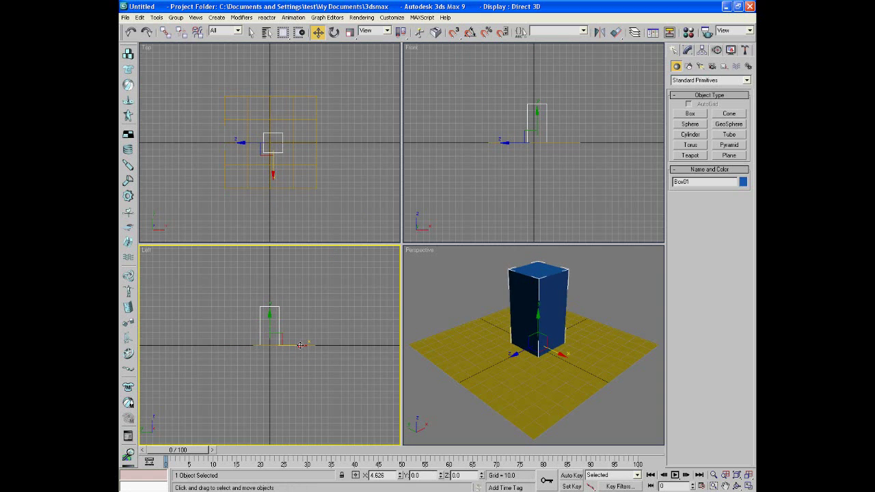
click(272, 148)
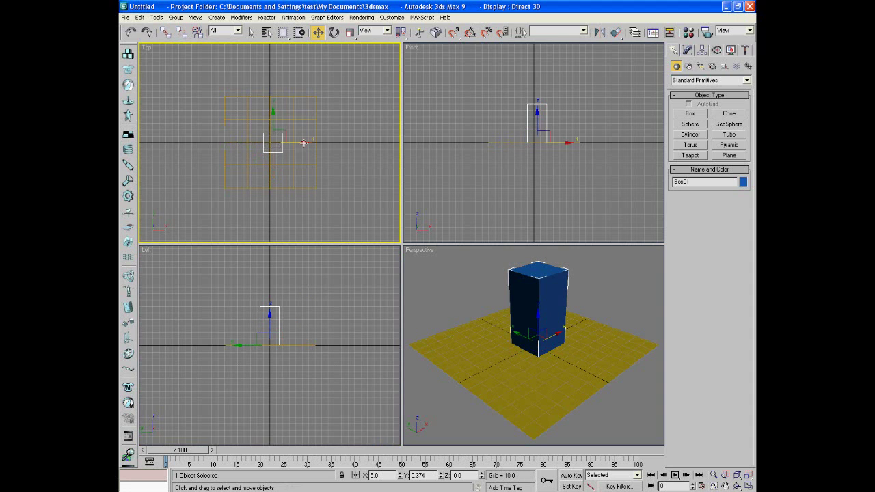
drag(299, 142, 298, 143)
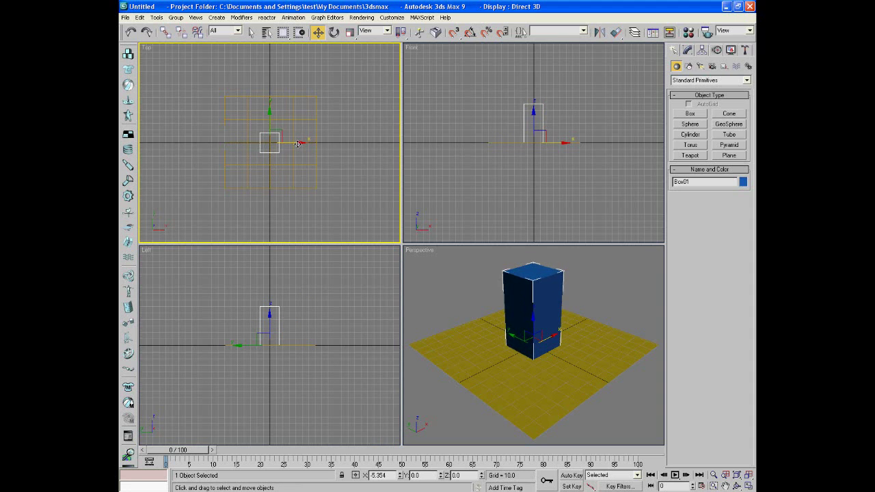
click(583, 113)
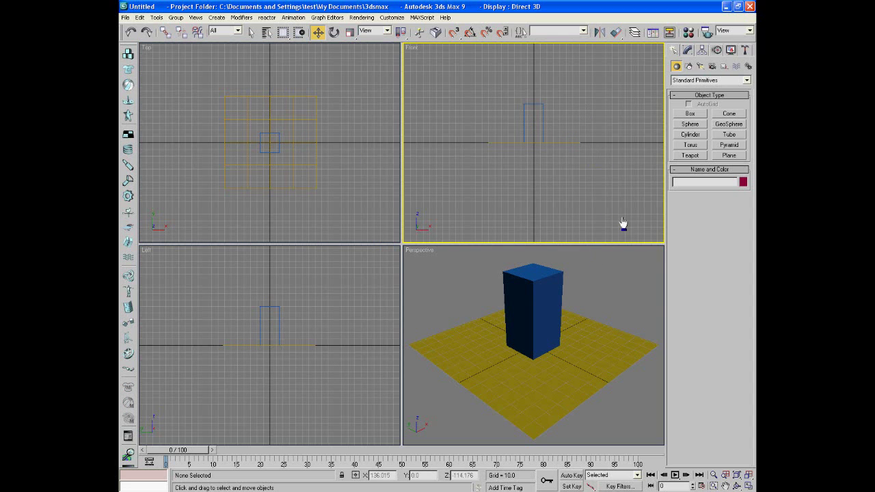
Step: Convert the box to an Editable Mesh and select its top polygon
click(550, 287)
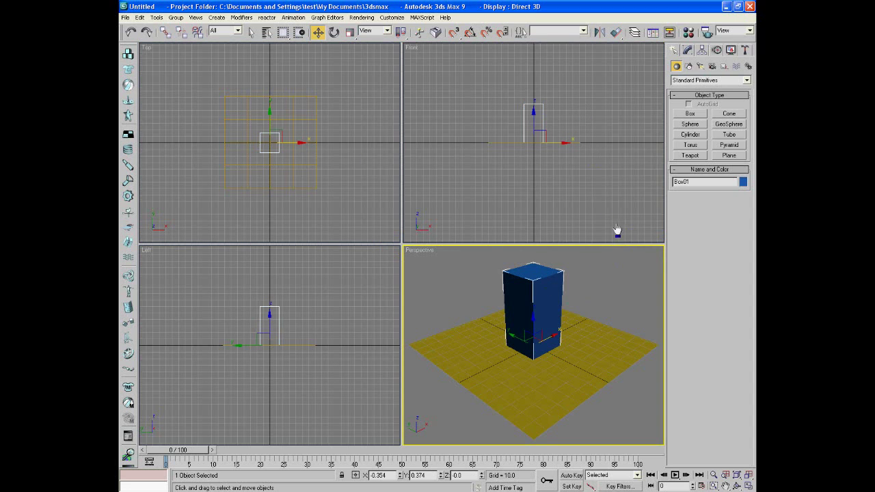
right_click(600, 286)
mouse_move(567, 369)
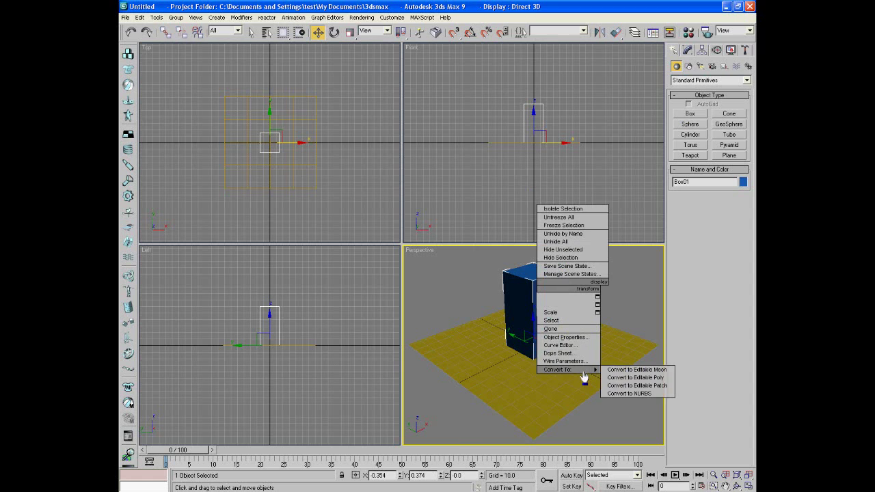
click(649, 370)
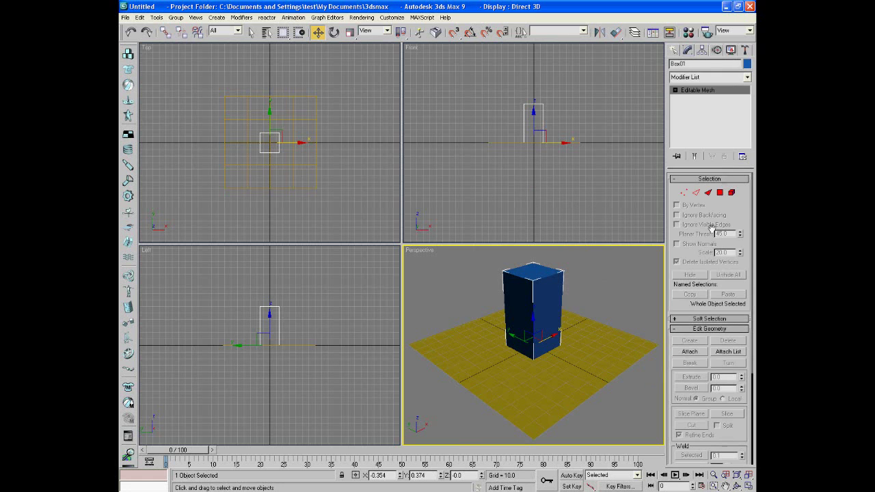
click(720, 192)
click(536, 270)
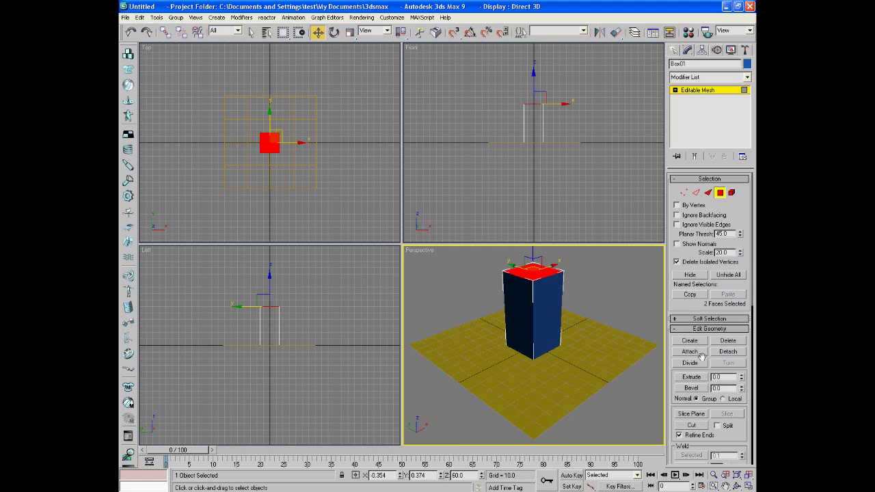
Step: Convert the box to an Editable Poly and select its top polygon
right_click(539, 264)
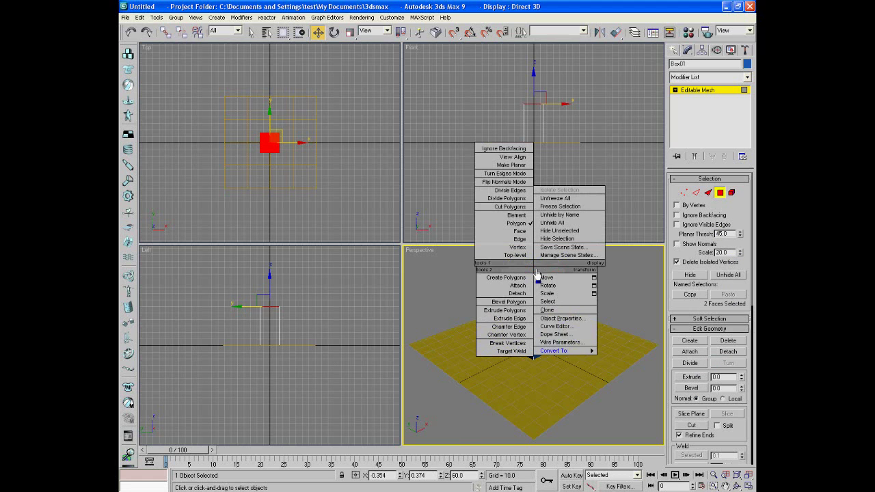
mouse_move(562, 362)
click(622, 362)
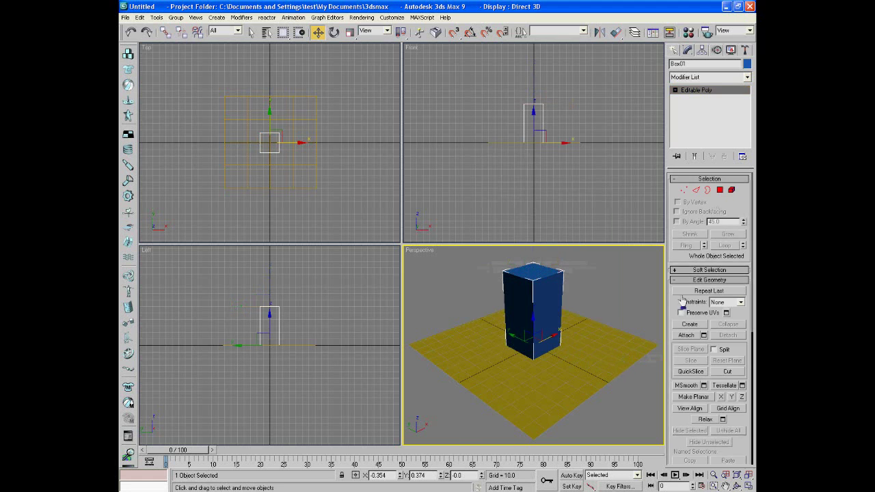
click(720, 190)
click(533, 272)
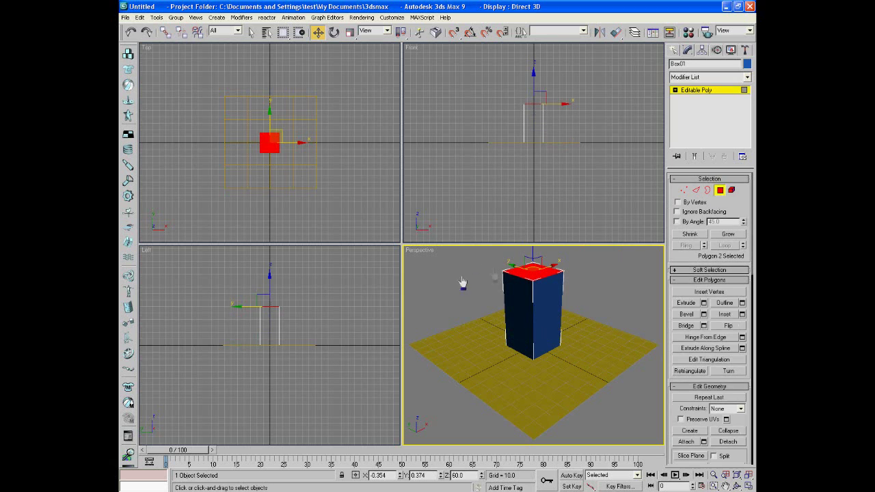
Step: Inset the box's top polygon as a group by an amount of 2
click(742, 313)
text(3)
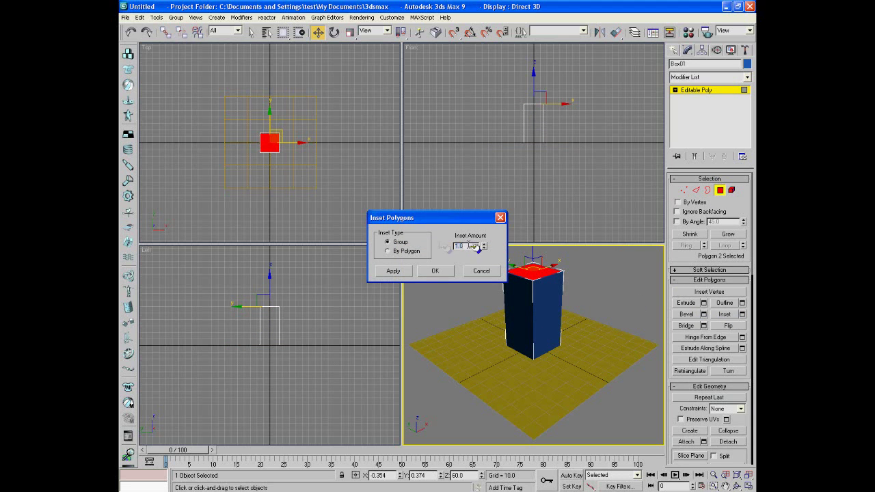
key(Return)
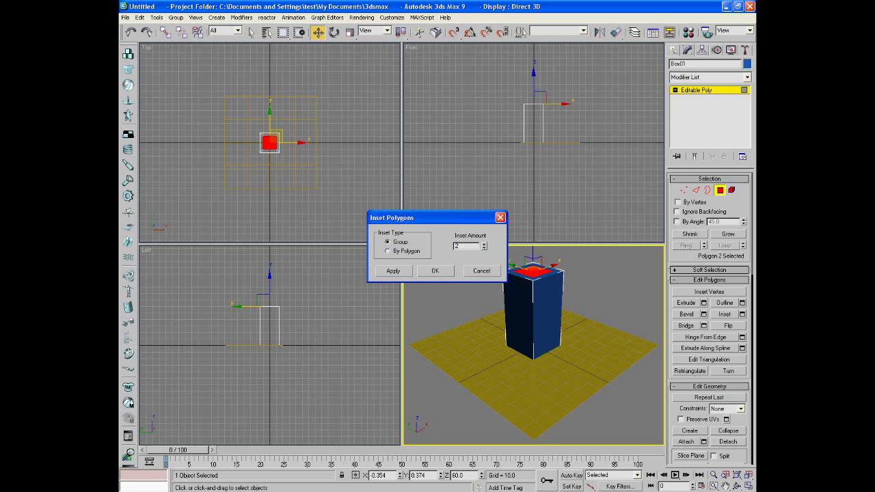
click(438, 271)
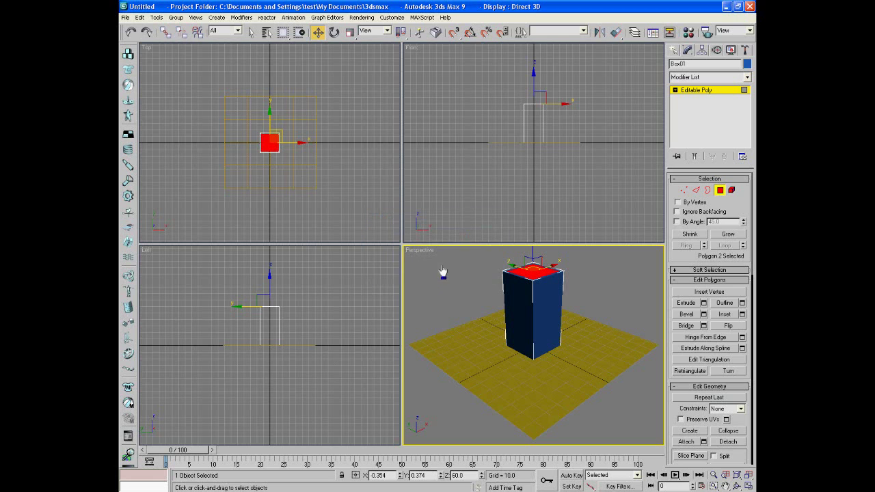
Step: Extrude the inset top polygon as a group to a height of about 4.5 and clear the polygon selection
click(704, 304)
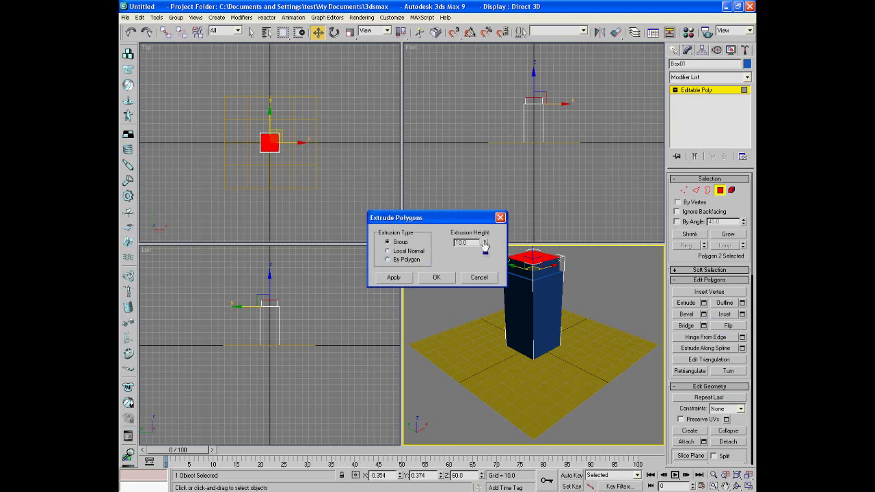
drag(484, 244, 483, 267)
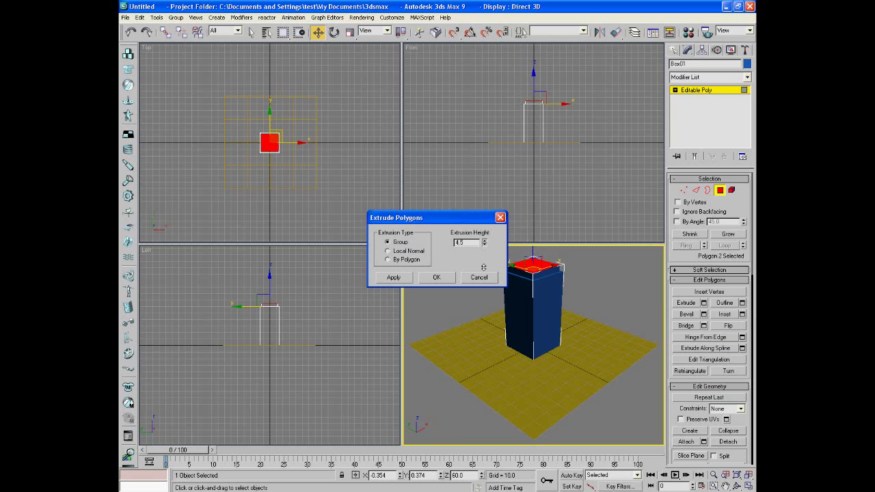
click(434, 279)
click(646, 294)
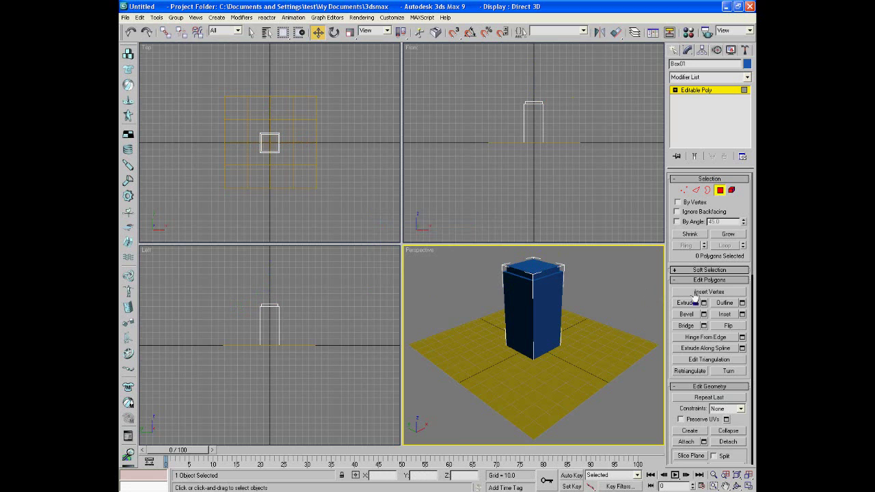
Step: Create a teapot primitive on the ground plane beside the pillar in the perspective view
click(673, 50)
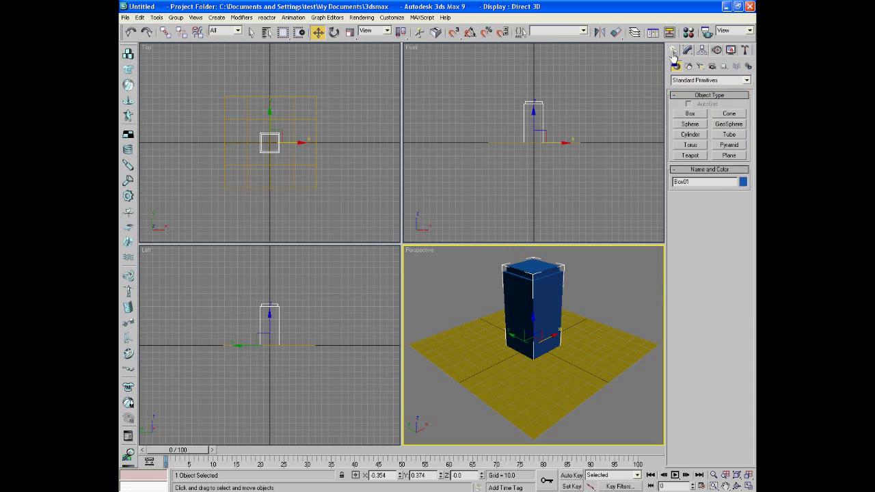
click(691, 155)
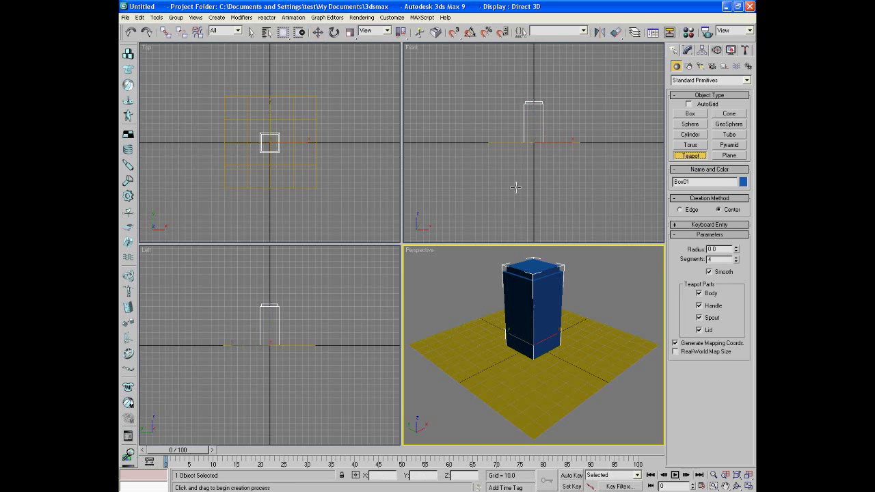
drag(497, 362, 500, 375)
Step: Raise the teapot to a Z position of about 65.7 and center it over the pillar so it rests on top
click(318, 33)
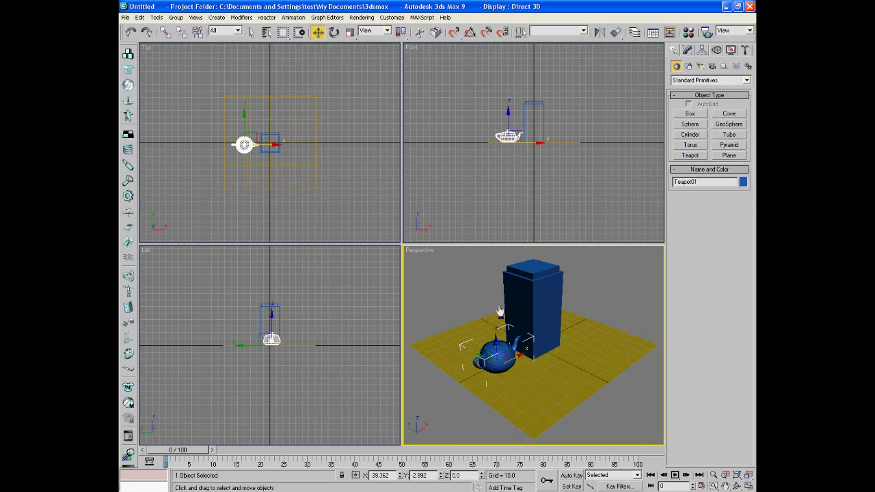
drag(495, 338, 492, 243)
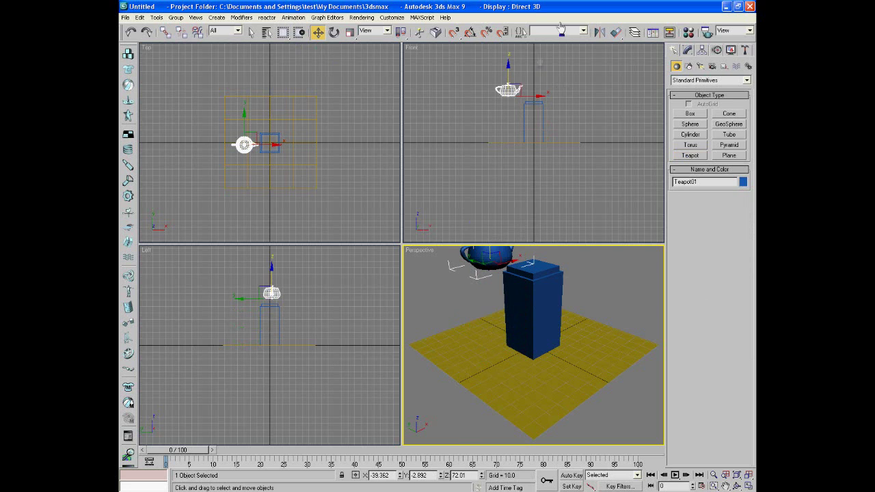
drag(529, 94, 552, 95)
drag(533, 66, 534, 71)
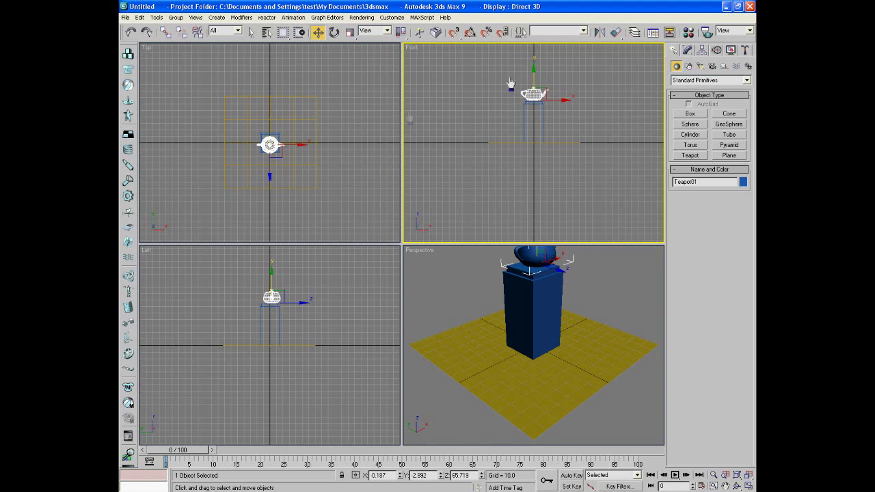
click(269, 143)
click(270, 123)
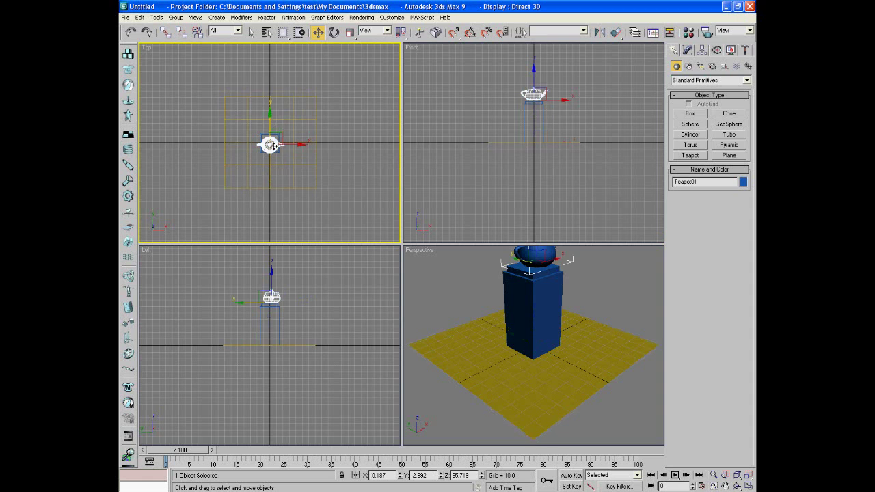
drag(270, 121, 269, 122)
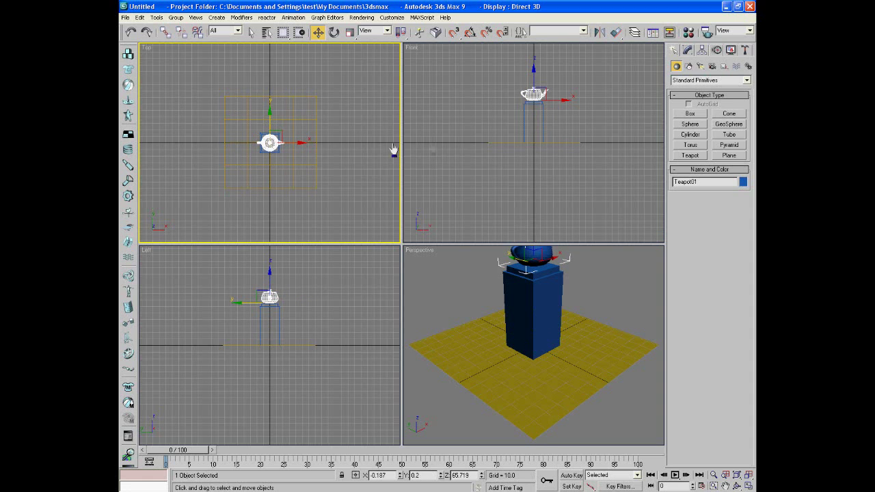
Step: Turn on grid snapping and create an 80 by 80 plane centered on the origin in the top view
click(588, 79)
scroll(580, 82, up, 3)
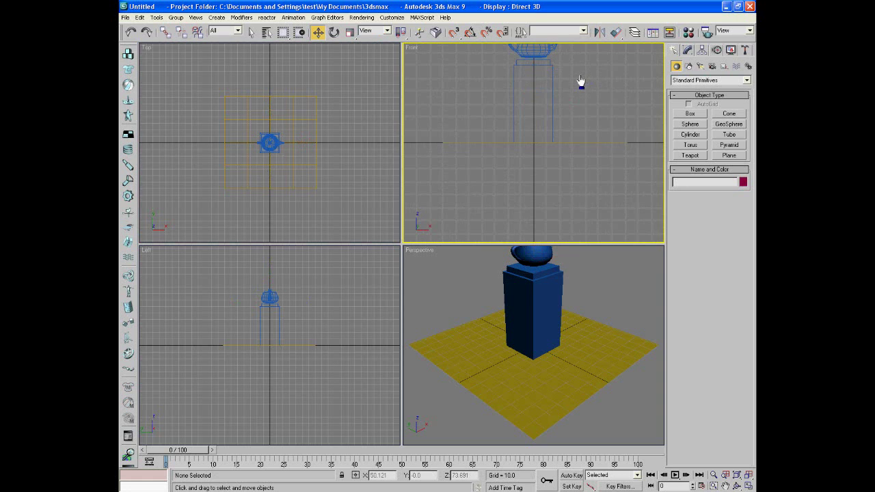
scroll(577, 81, down, 1)
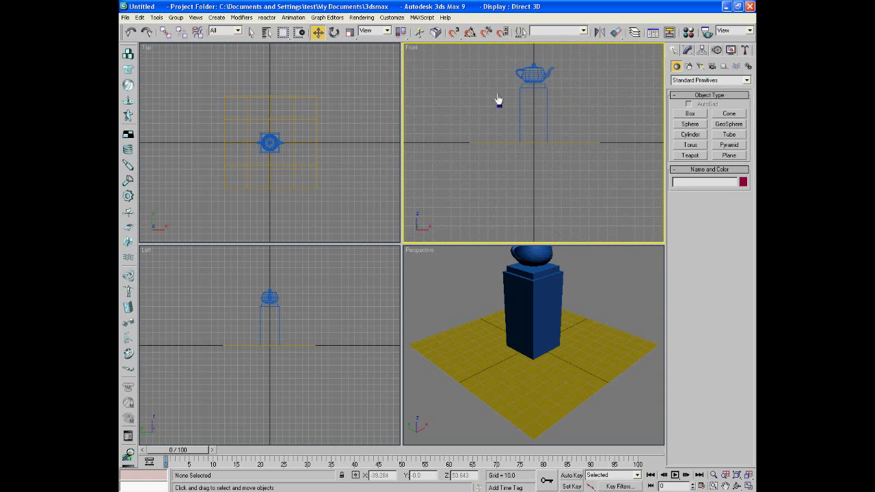
scroll(603, 188, down, 2)
scroll(604, 188, down, 2)
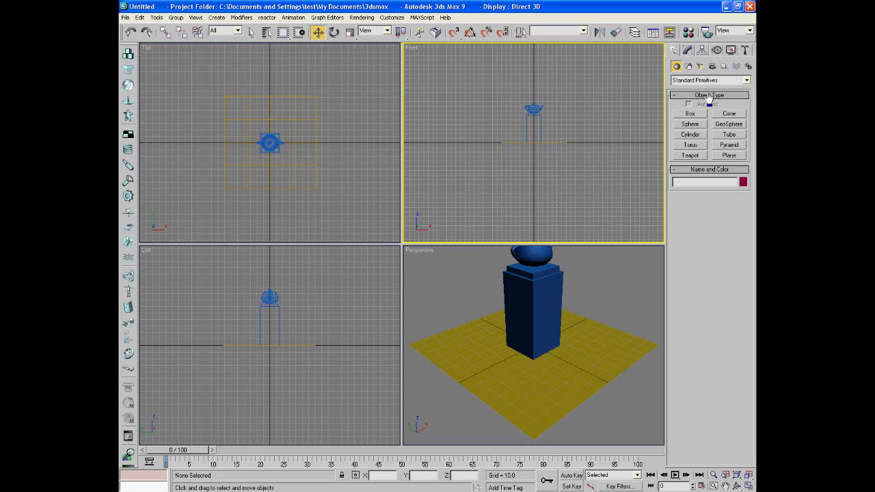
click(729, 156)
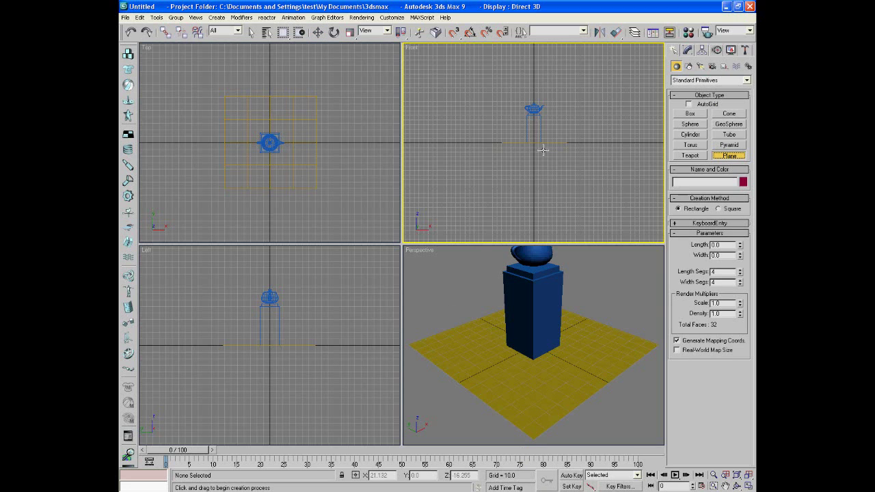
click(454, 32)
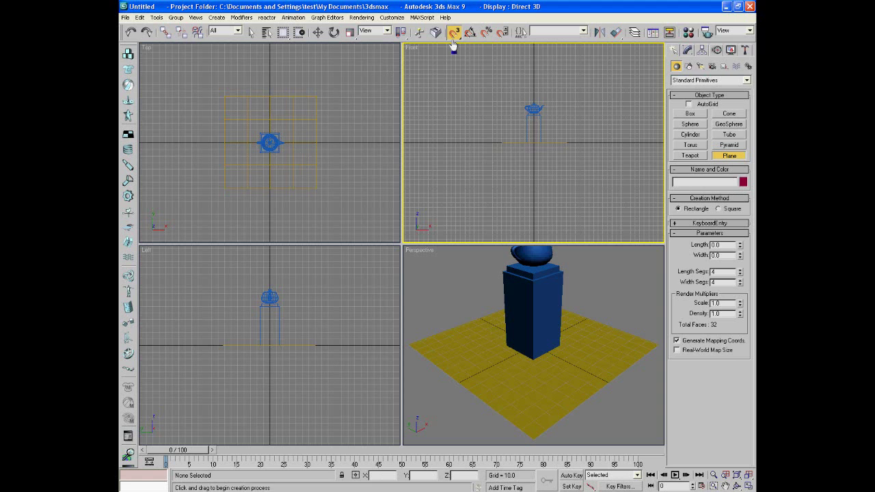
drag(269, 142, 282, 167)
Step: Turn off snapping and raise the new plane above the teapot to a Z position of about 148.5
click(317, 32)
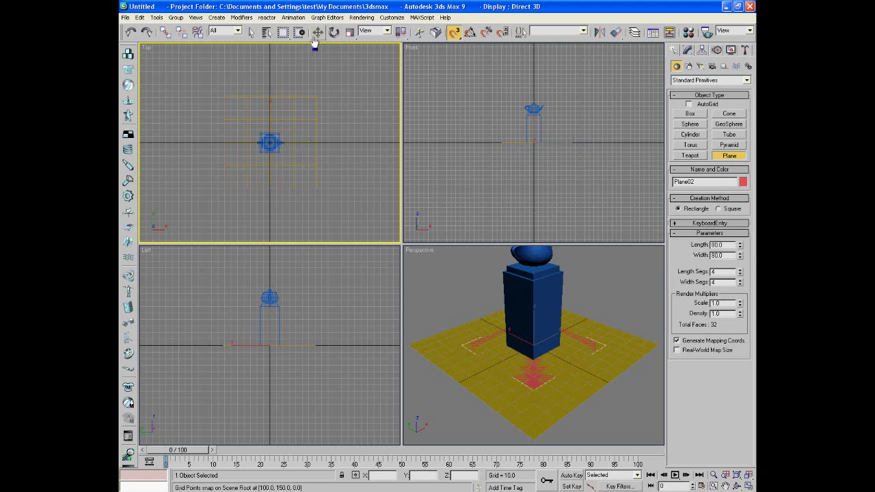
click(454, 34)
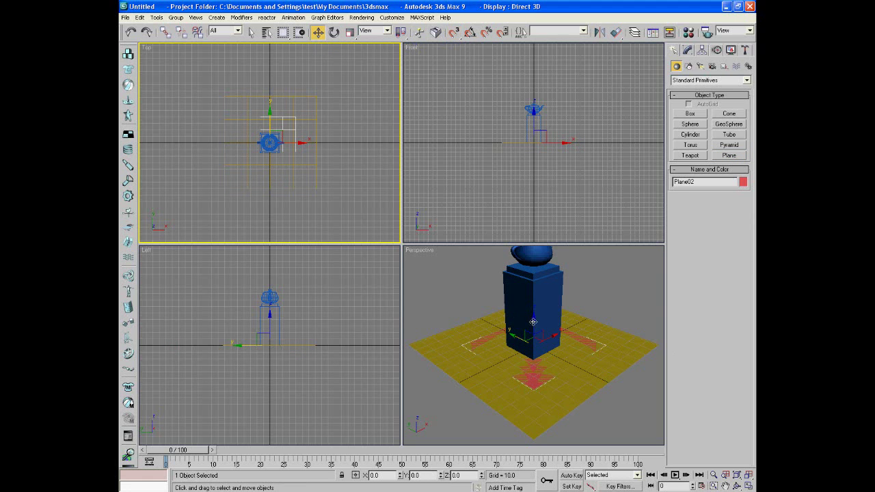
drag(533, 321, 531, 169)
scroll(537, 289, down, 5)
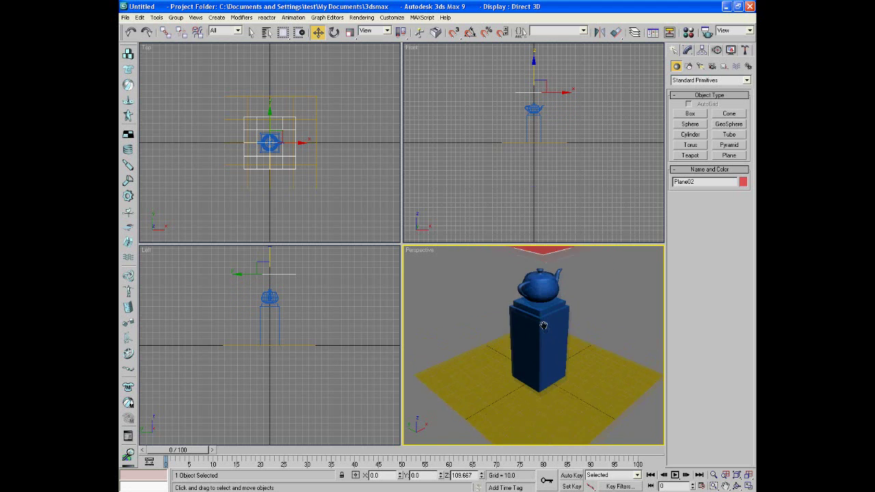
scroll(542, 315, up, 4)
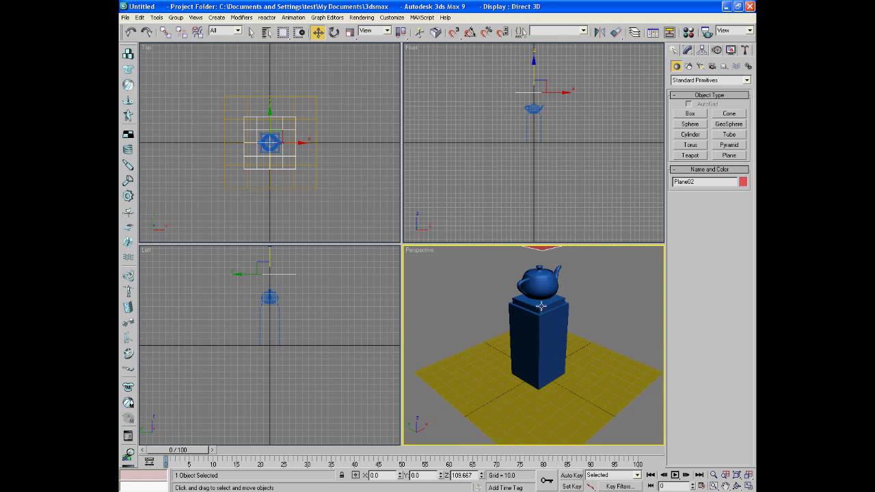
click(270, 258)
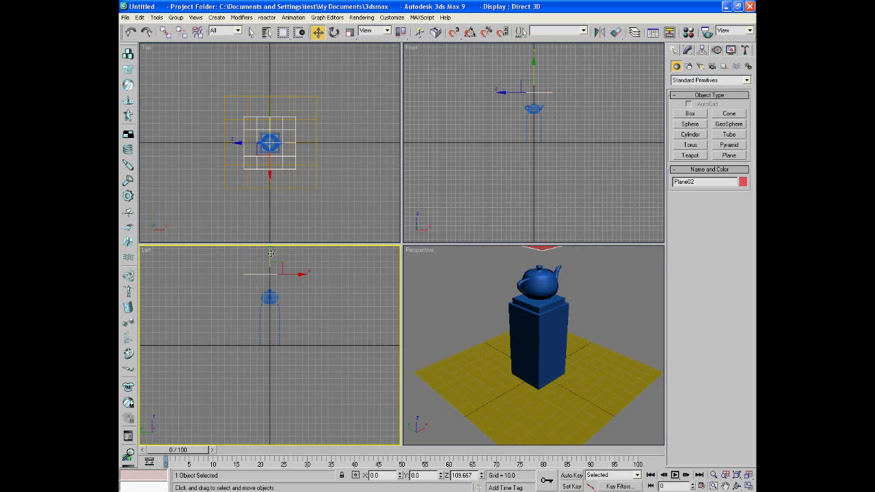
drag(270, 254, 271, 229)
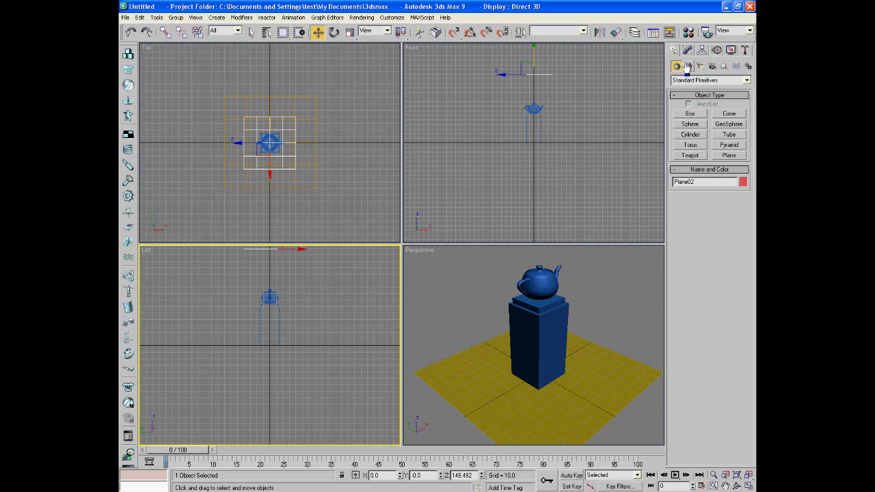
Step: Set both the length and width segments of the raised plane to 17
click(687, 49)
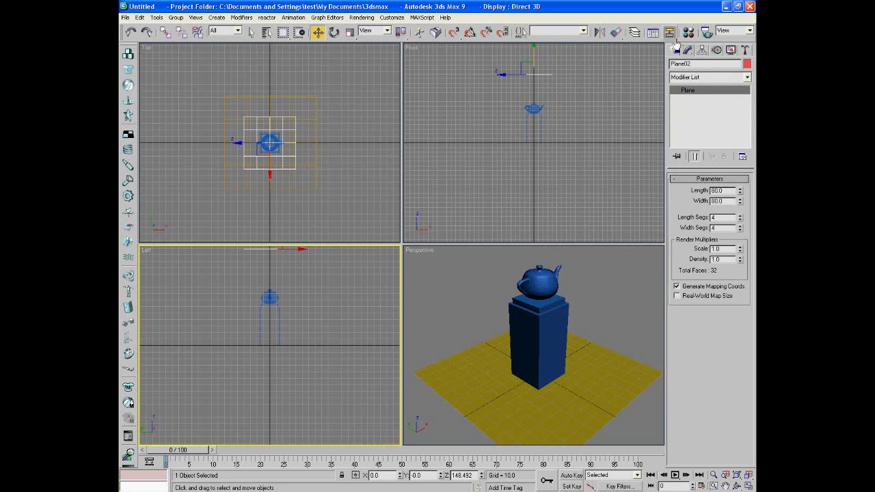
click(739, 215)
drag(739, 217, 739, 216)
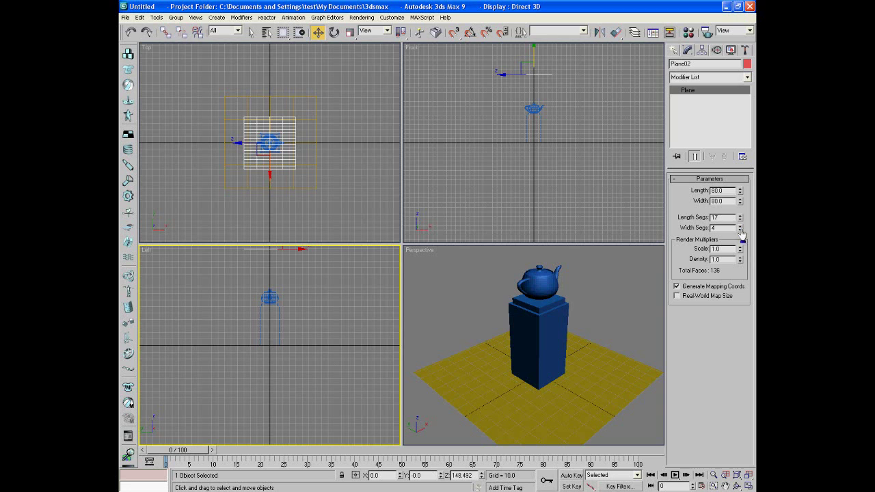
drag(737, 229, 740, 231)
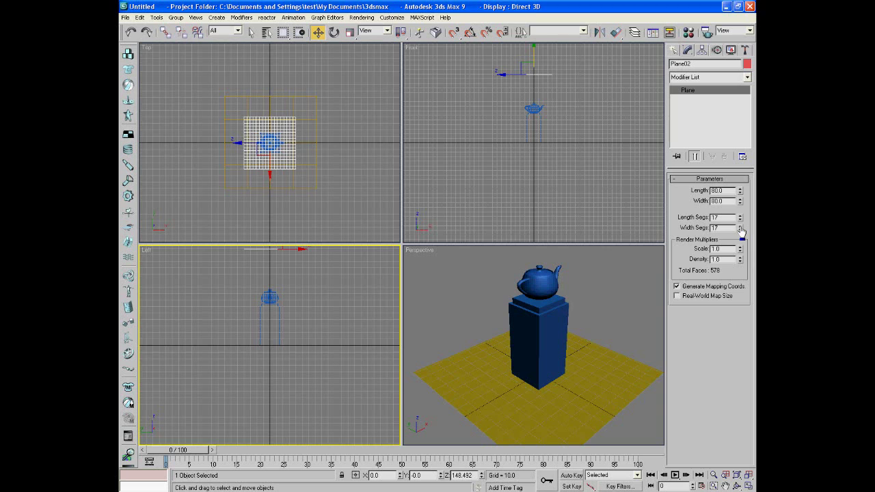
Step: Apply the reactor Cloth modifier to the raised plane and create a cloth collection containing it
click(127, 391)
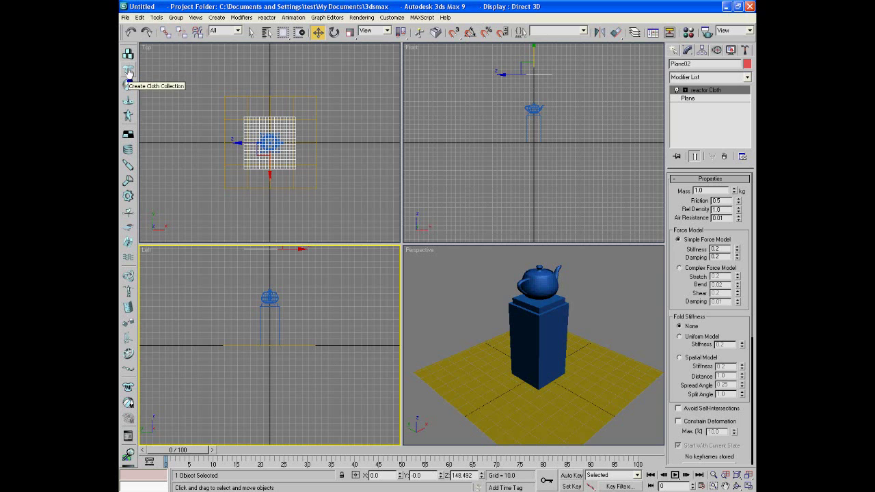
click(128, 71)
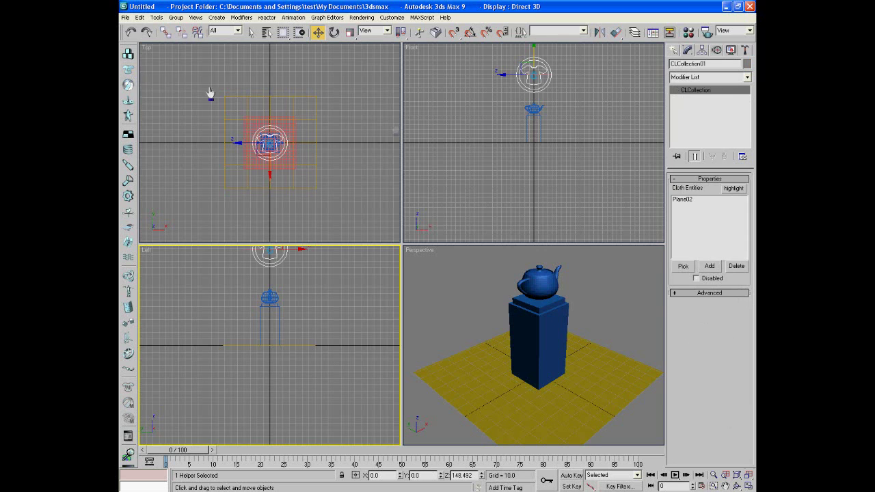
Step: Create a rigid body collection containing the ground plane, the pillar and the teapot
click(582, 131)
drag(579, 120, 493, 169)
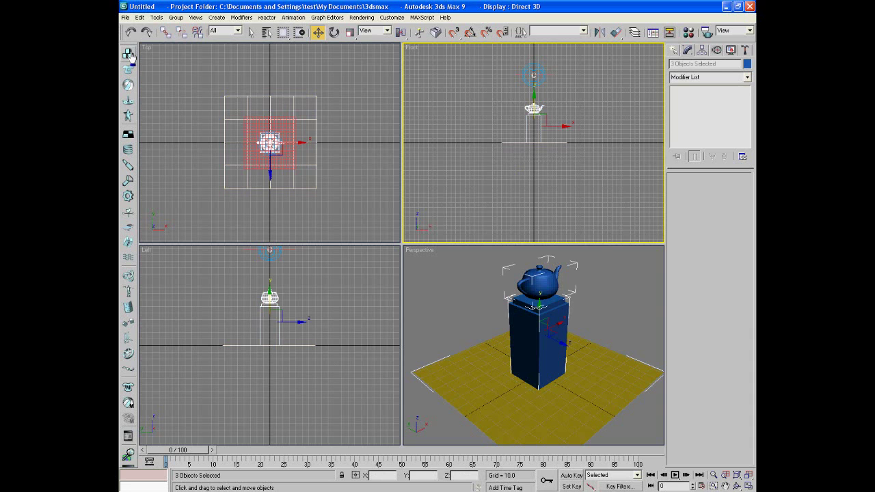
click(128, 54)
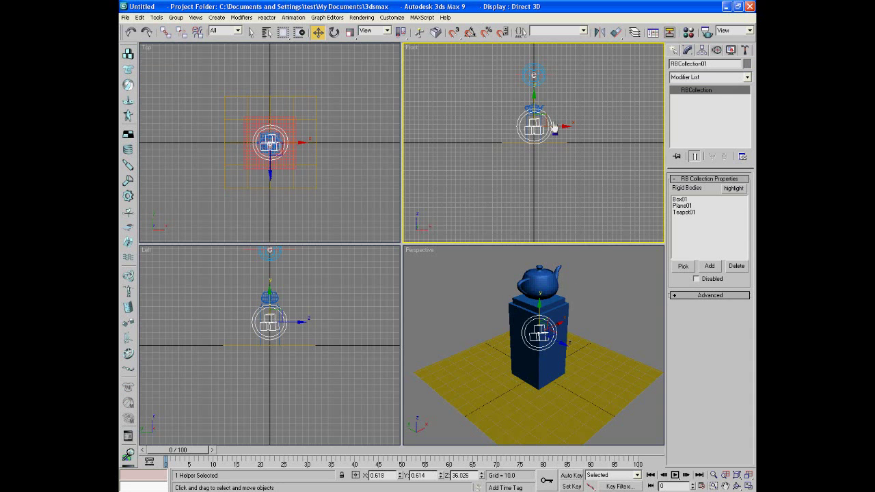
Step: Move the rigid body collection icon to X about 152 and the cloth collection icon to X about 147, clear of the models
drag(555, 129, 625, 128)
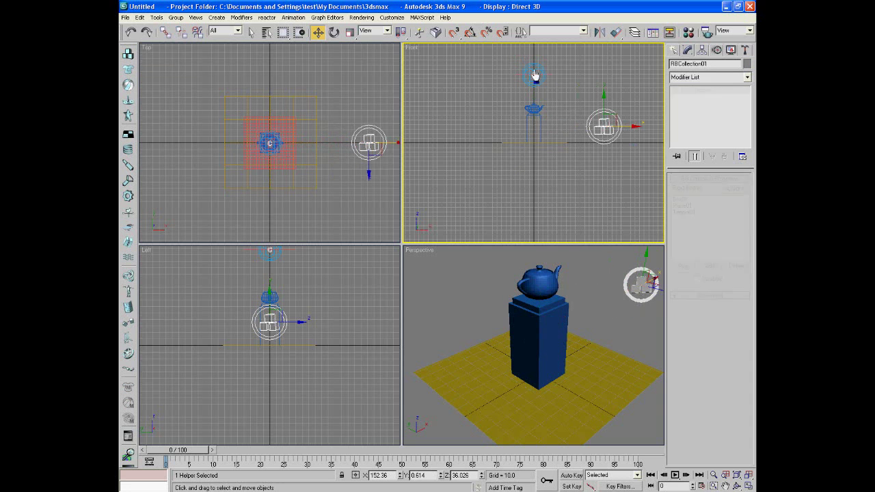
click(535, 75)
drag(568, 75, 601, 74)
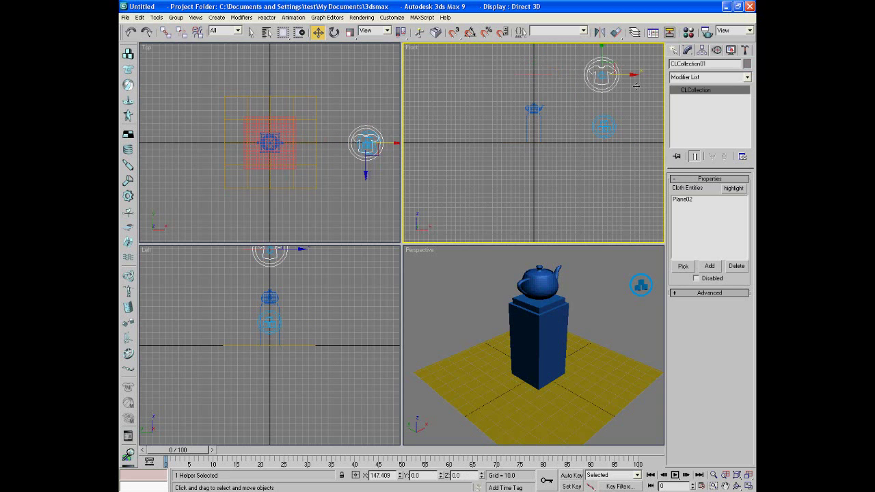
Step: Mark the ground plane as Inactive in its rigid body properties
click(571, 128)
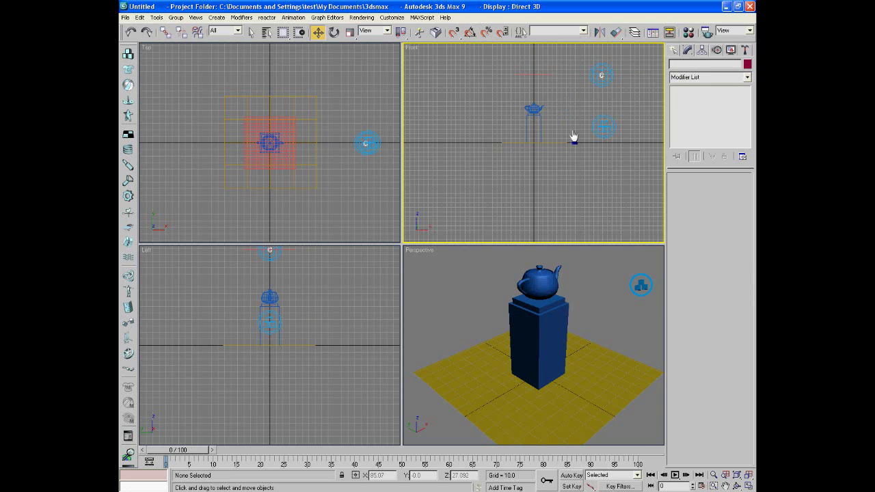
click(570, 142)
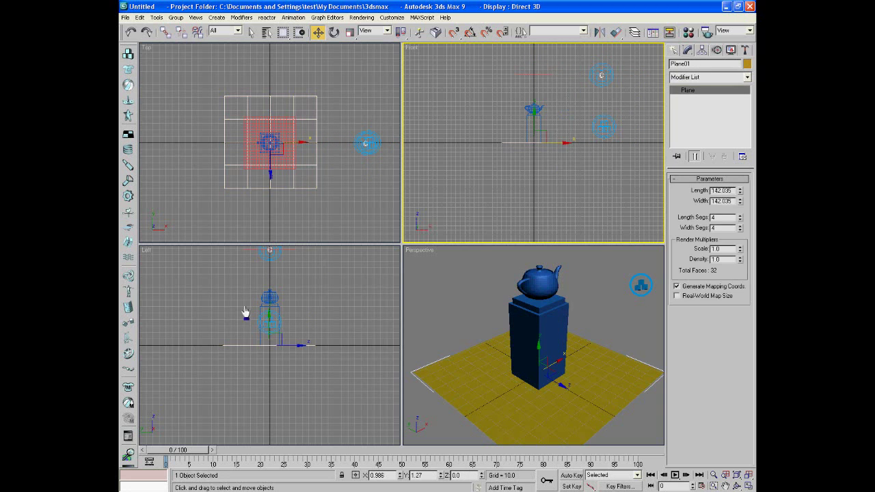
click(127, 436)
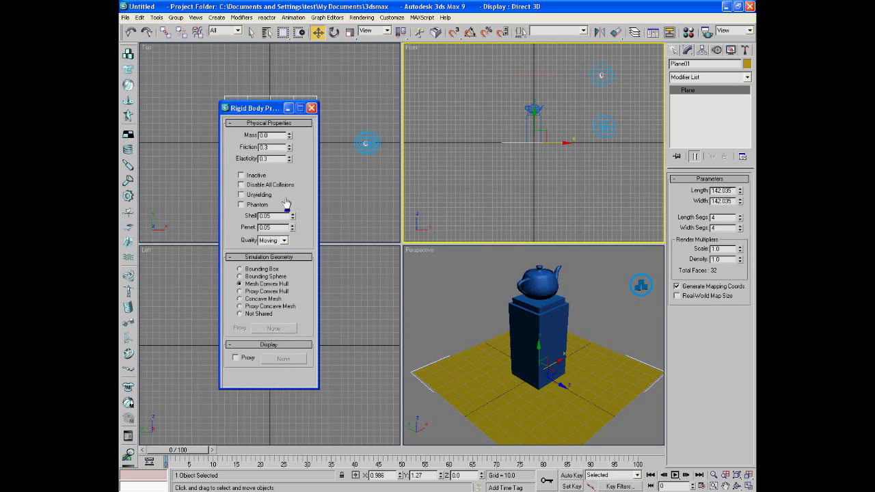
click(241, 176)
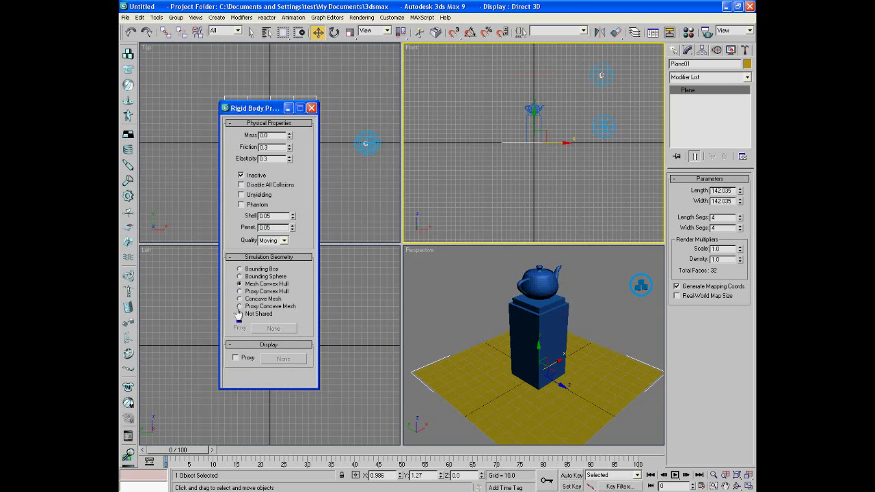
click(311, 108)
Step: Mark the pillar as Inactive in its rigid body properties
click(534, 335)
click(547, 314)
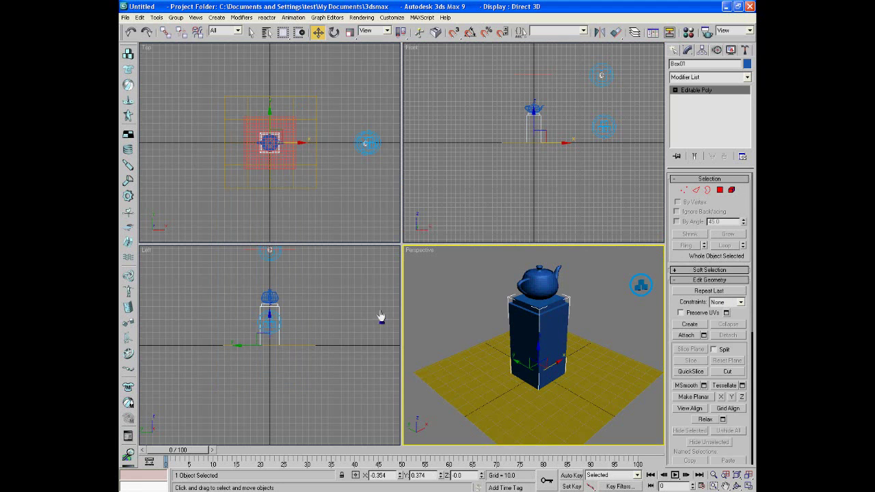
click(127, 436)
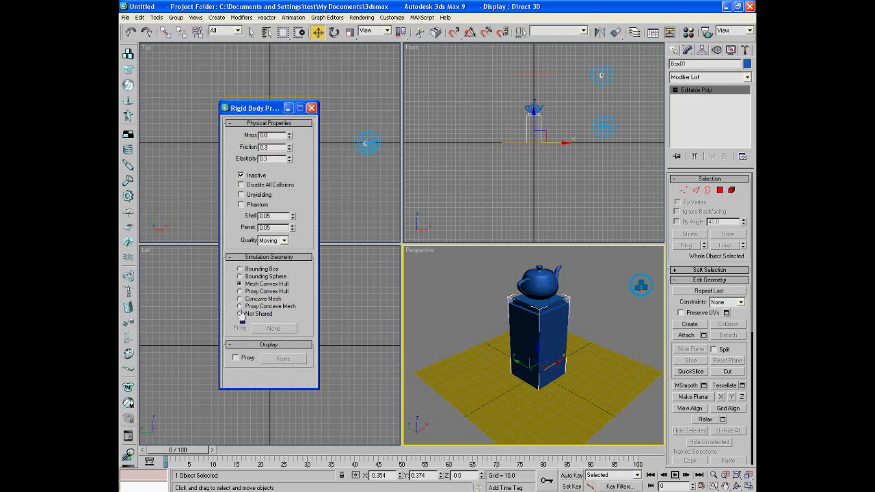
click(311, 108)
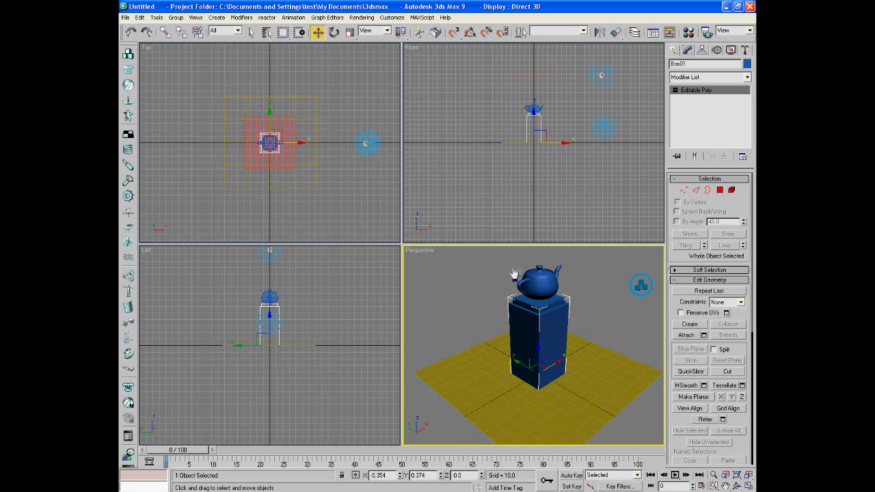
Step: Set the teapot's rigid body mass to 5
click(531, 275)
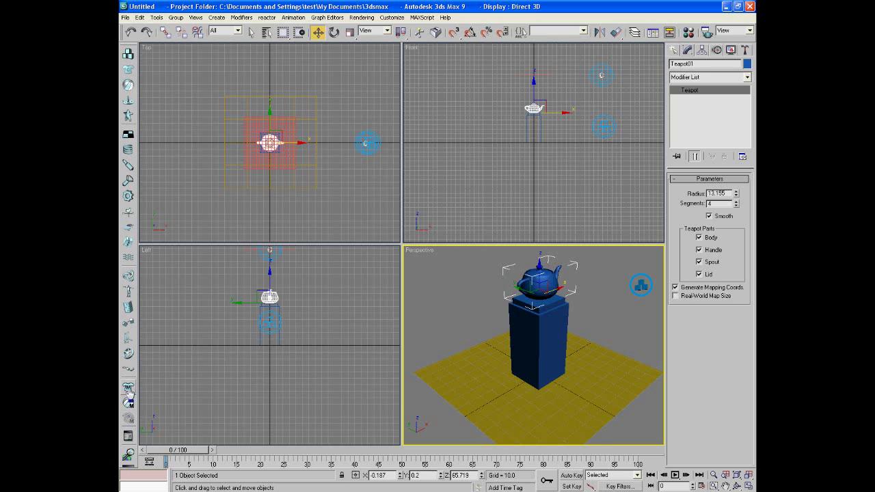
click(127, 435)
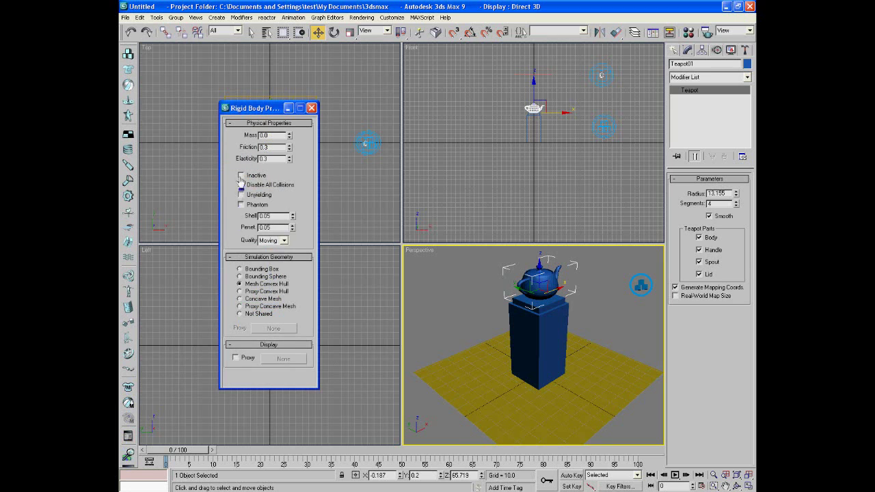
click(280, 135)
text(5)
key(Return)
click(311, 108)
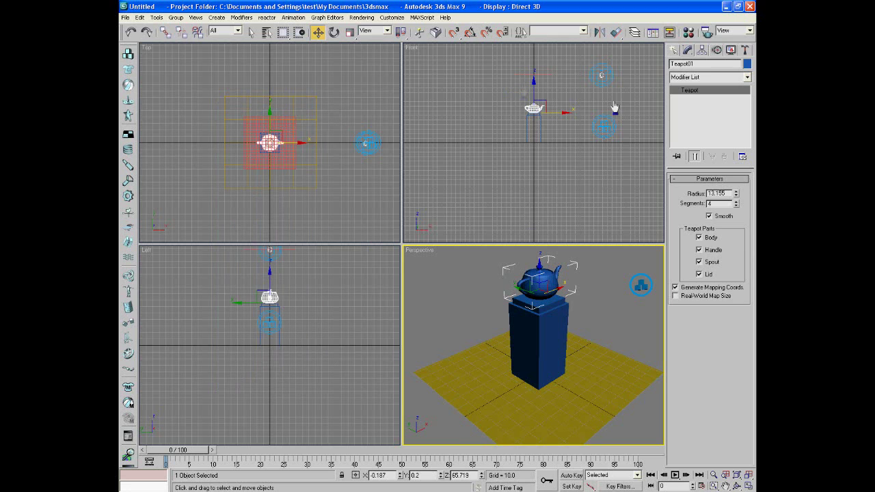
Step: Play the reactor simulation in the real-time preview window and orbit around the cloth falling over the teapot
click(747, 50)
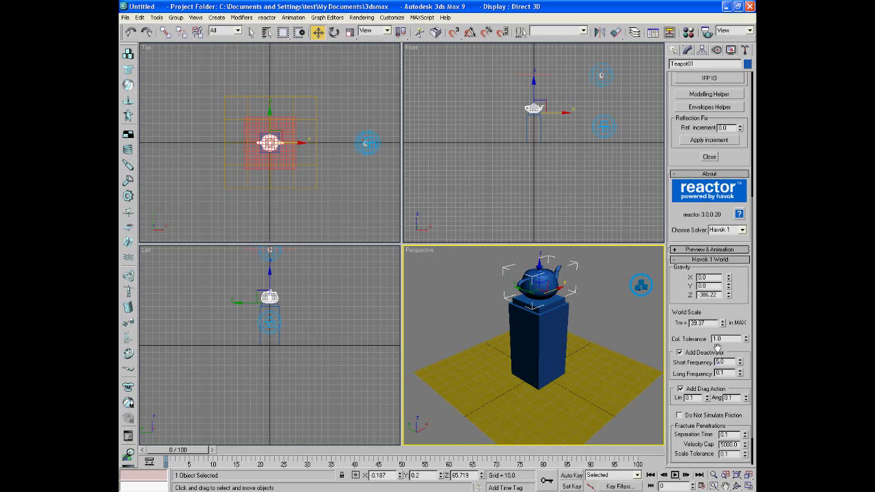
click(680, 249)
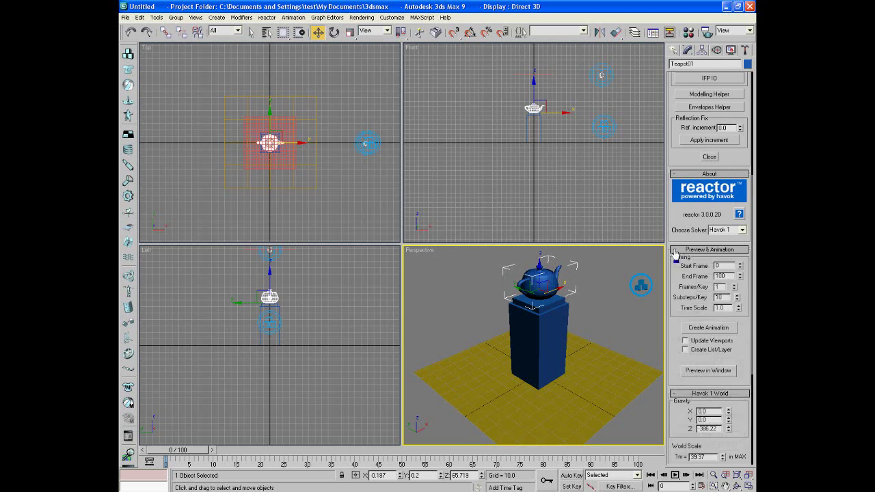
click(714, 373)
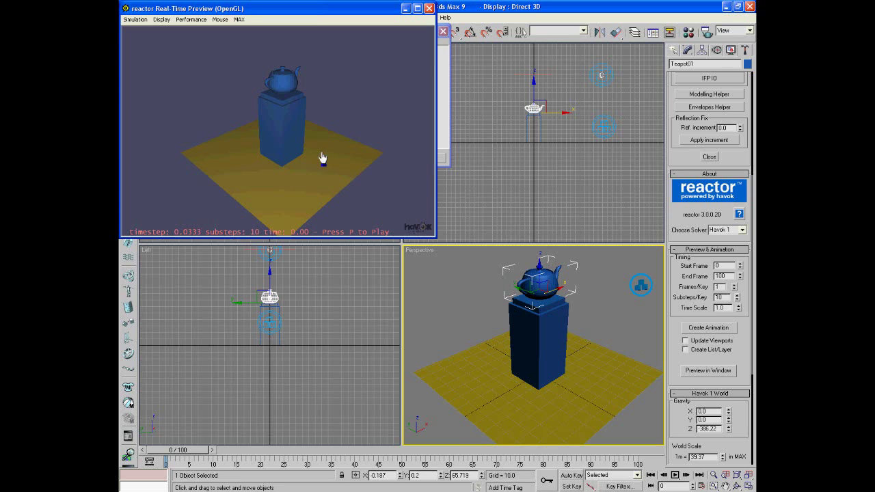
key(p)
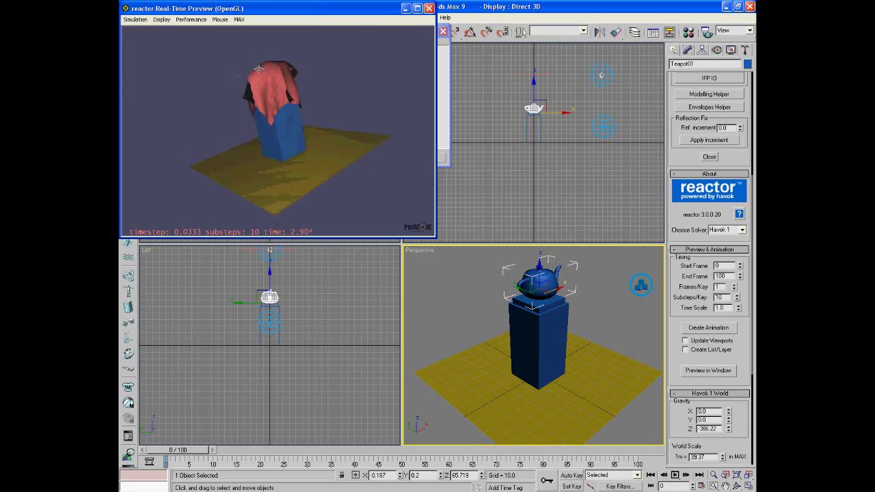
drag(283, 73, 326, 117)
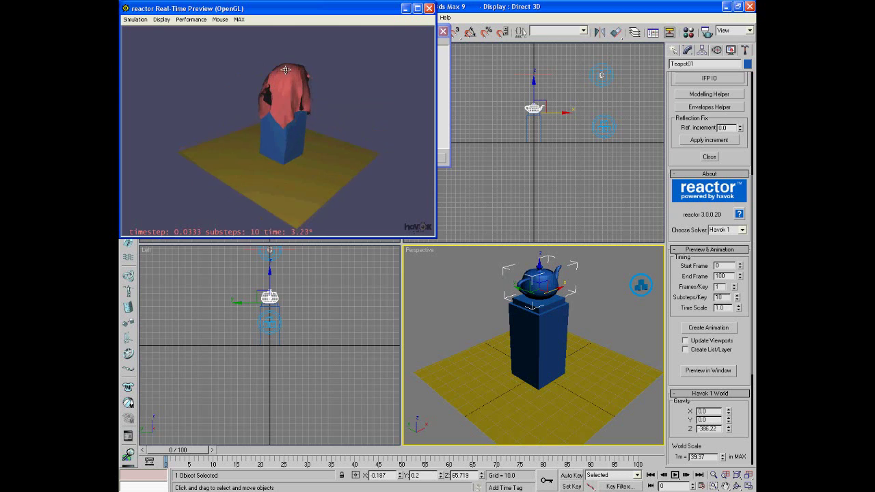
Step: Close the real-time preview and bake the reactor simulation into keyframes for frames 0 to 100
click(428, 9)
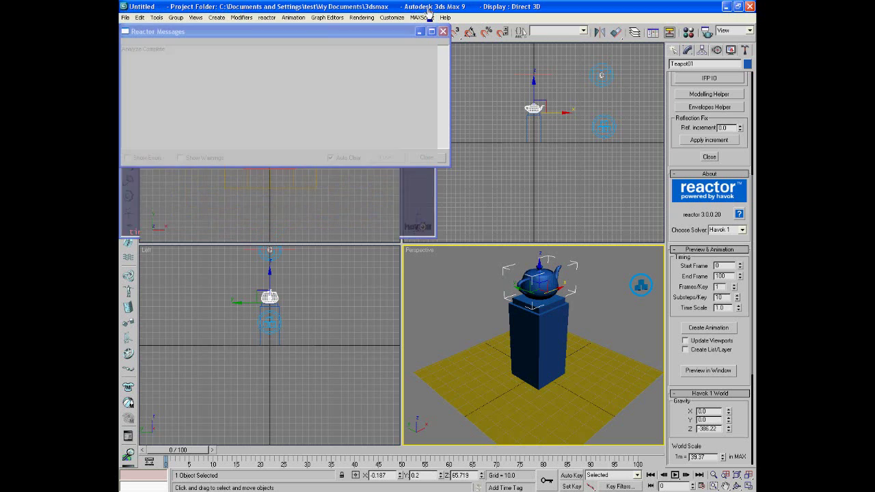
click(704, 334)
click(417, 260)
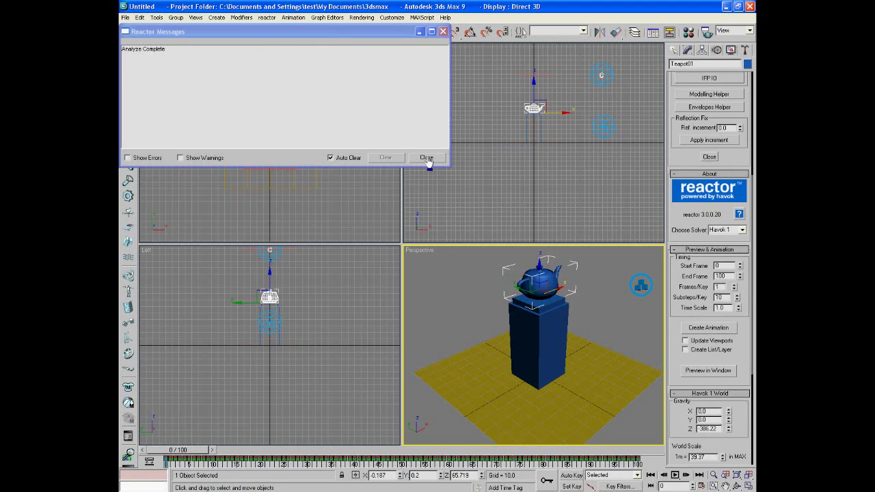
click(425, 157)
Step: Play the baked cloth animation in a maximized Perspective viewport, and stop the playback
click(749, 485)
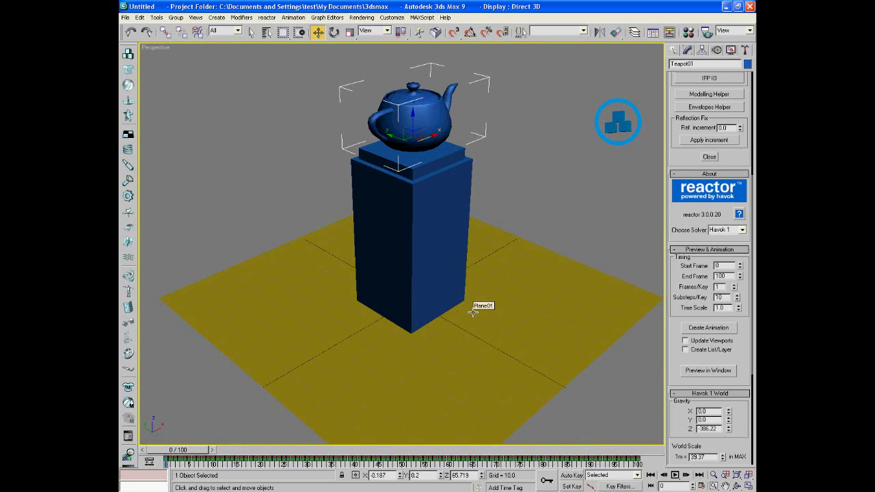
click(675, 474)
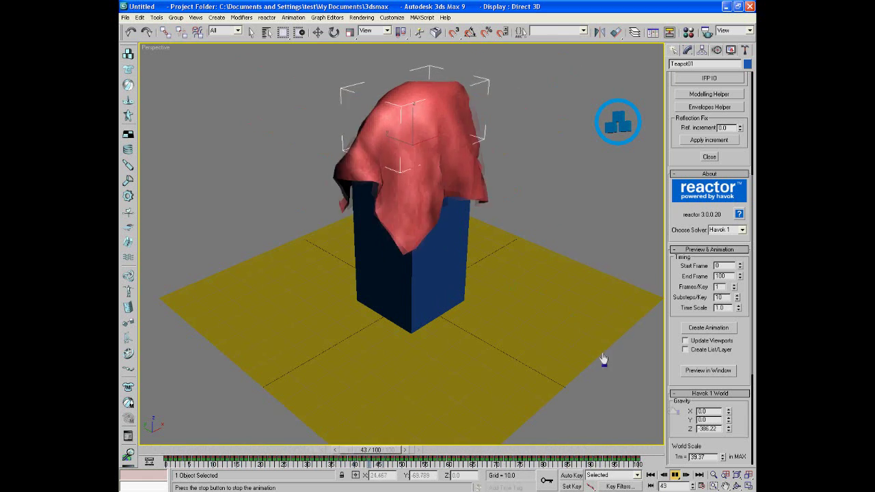
click(676, 476)
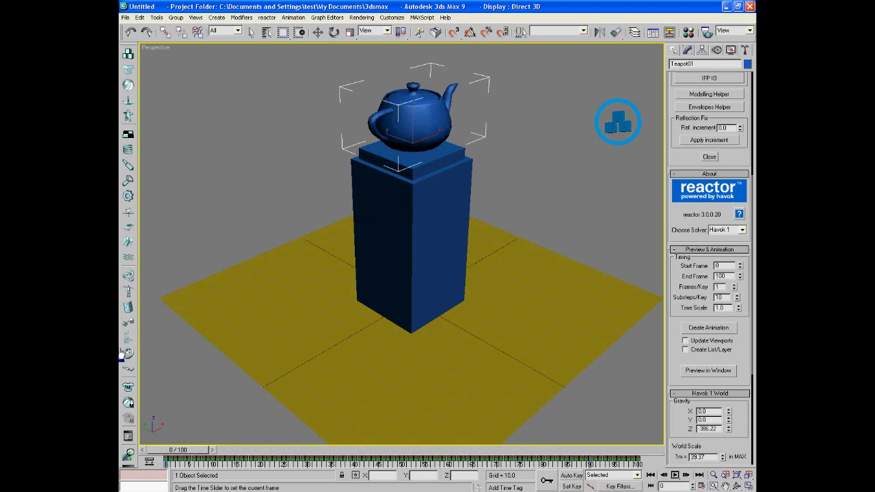
Step: Move the teapot along X to about -9.07, off the pillar's centre, and create the reactor animation again
key(w)
drag(424, 138, 412, 153)
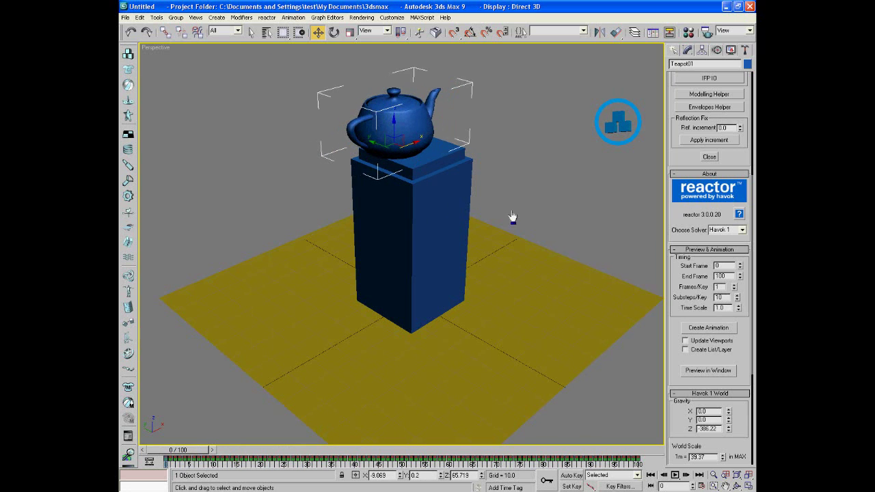
click(708, 328)
click(414, 257)
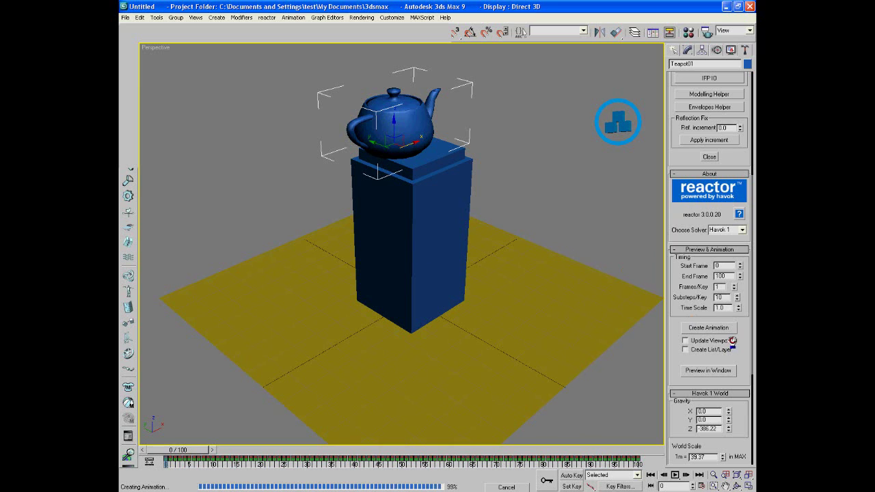
click(443, 31)
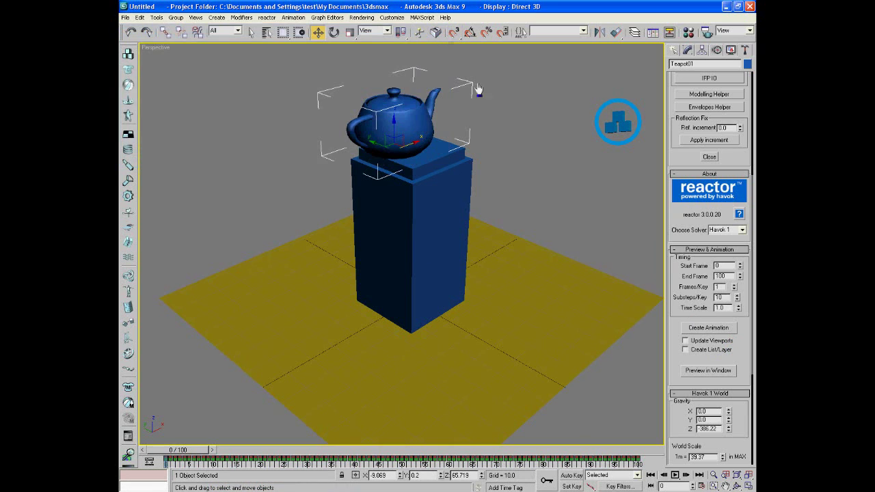
Step: Play the recreated animation in the Perspective viewport to examine how the cloth falls over the off-centre teapot
click(675, 475)
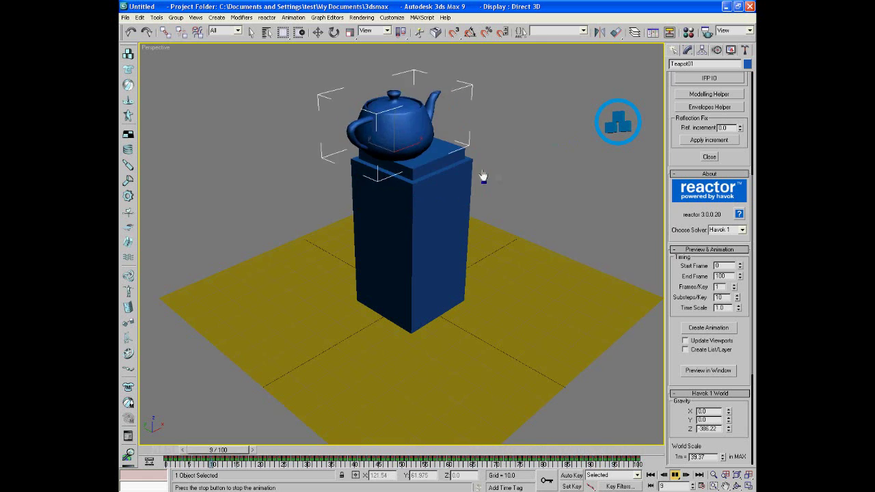
scroll(508, 178, down, 8)
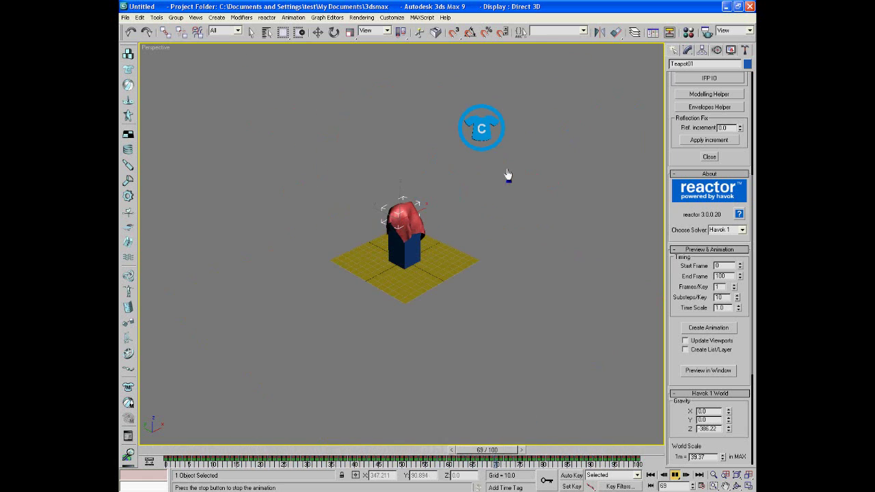